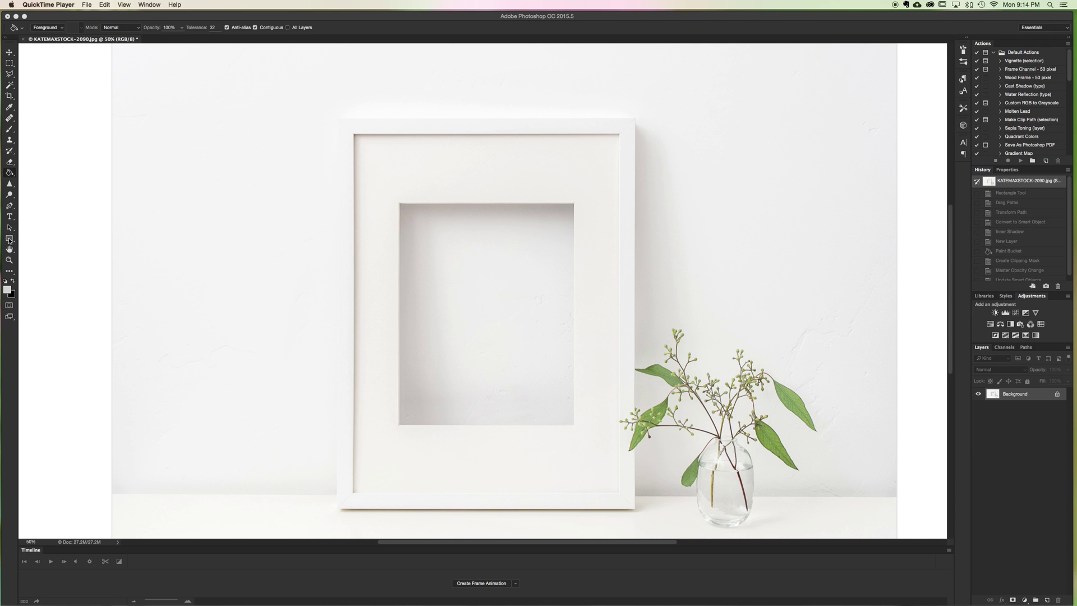
Choose the Rectangle tool and set its shape fill to white with no stroke.
left_click_drag(9, 241, 51, 237)
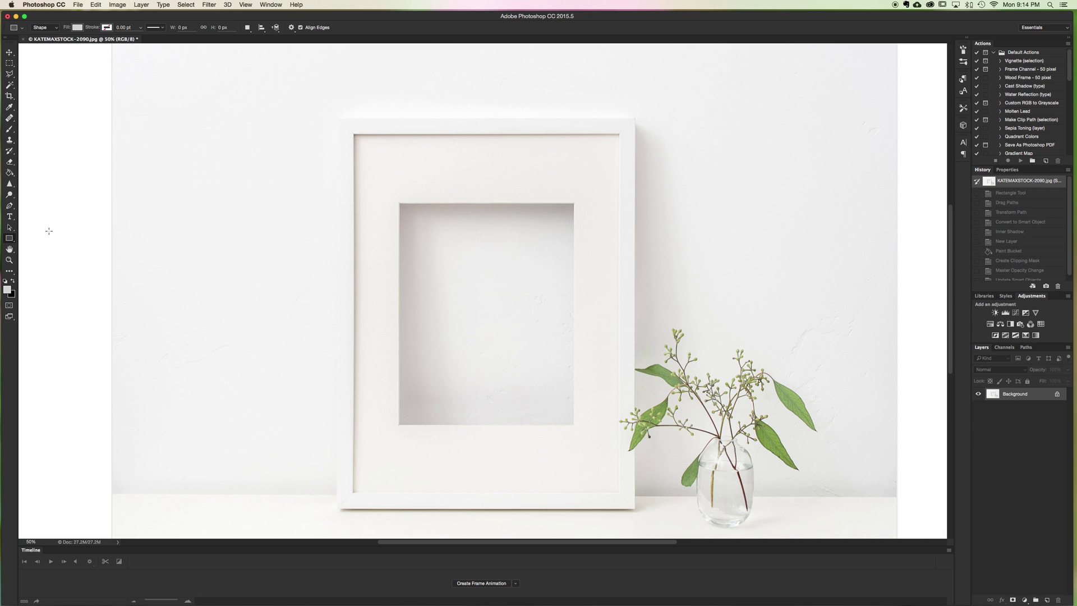
left_click(76, 27)
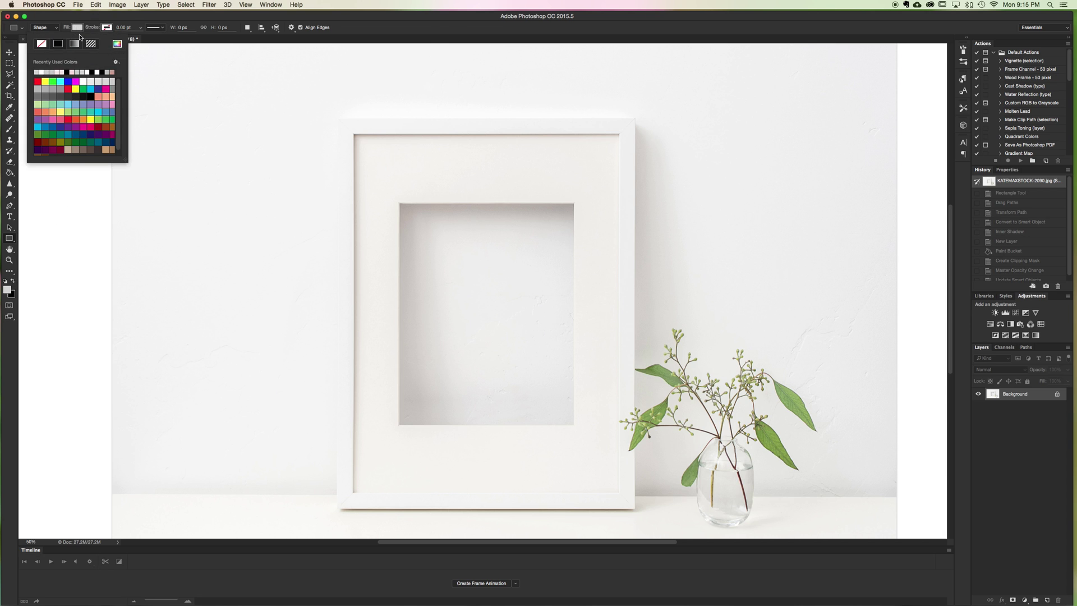
left_click(118, 44)
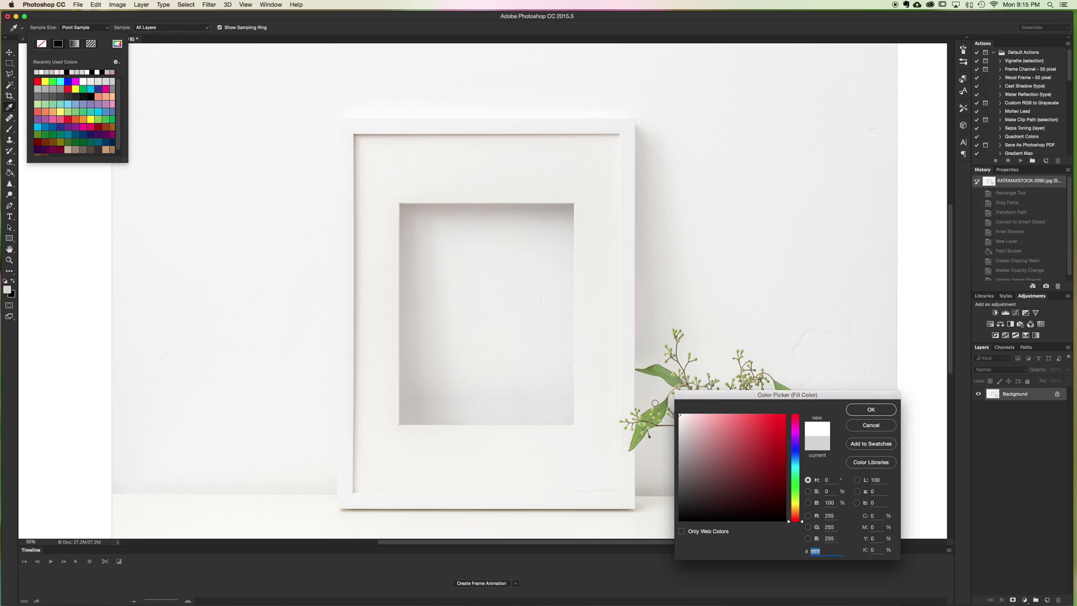
left_click(862, 412)
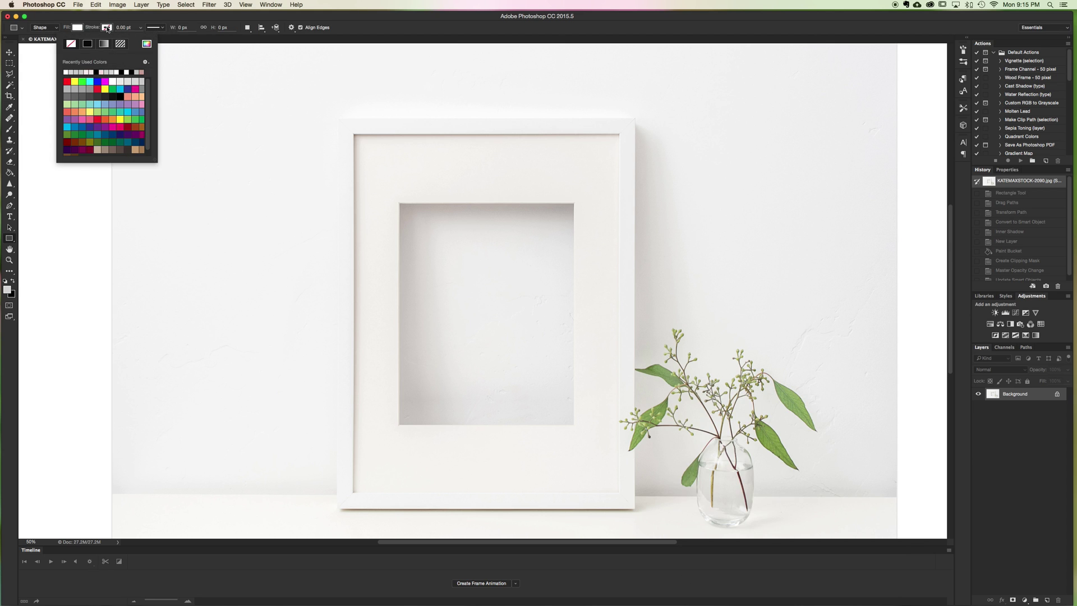
left_click(110, 28)
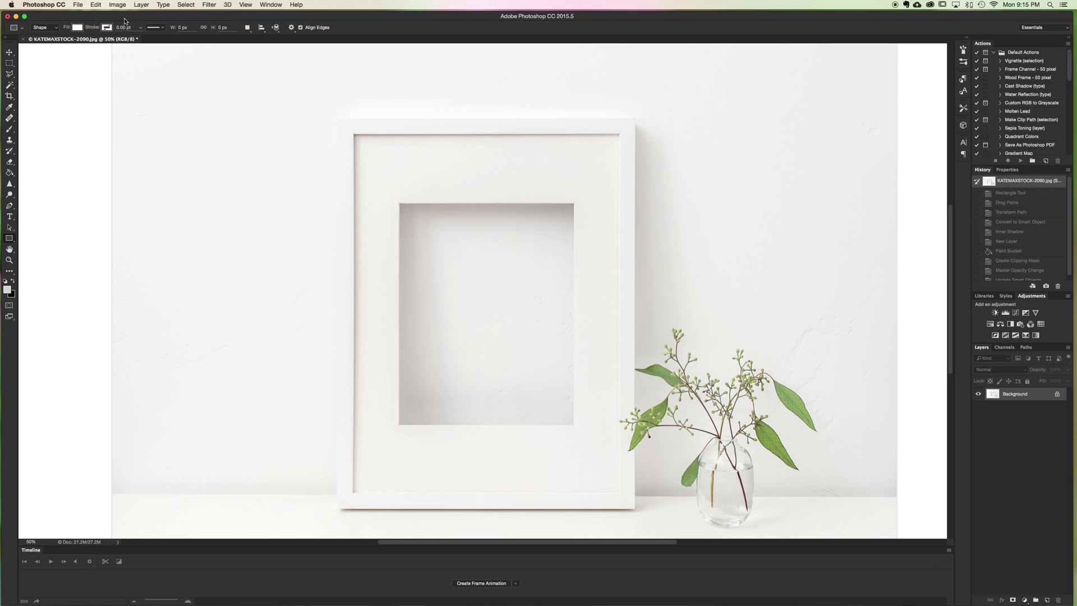
Set the rectangle geometry options to Proportional, W 8 by H 10.
left_click(292, 28)
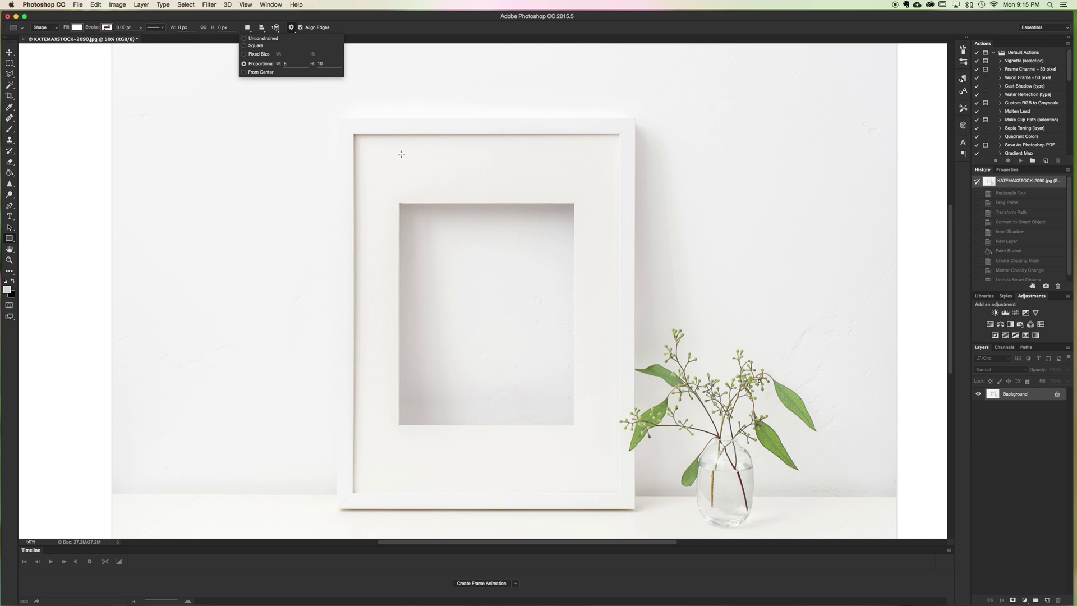
left_click(291, 28)
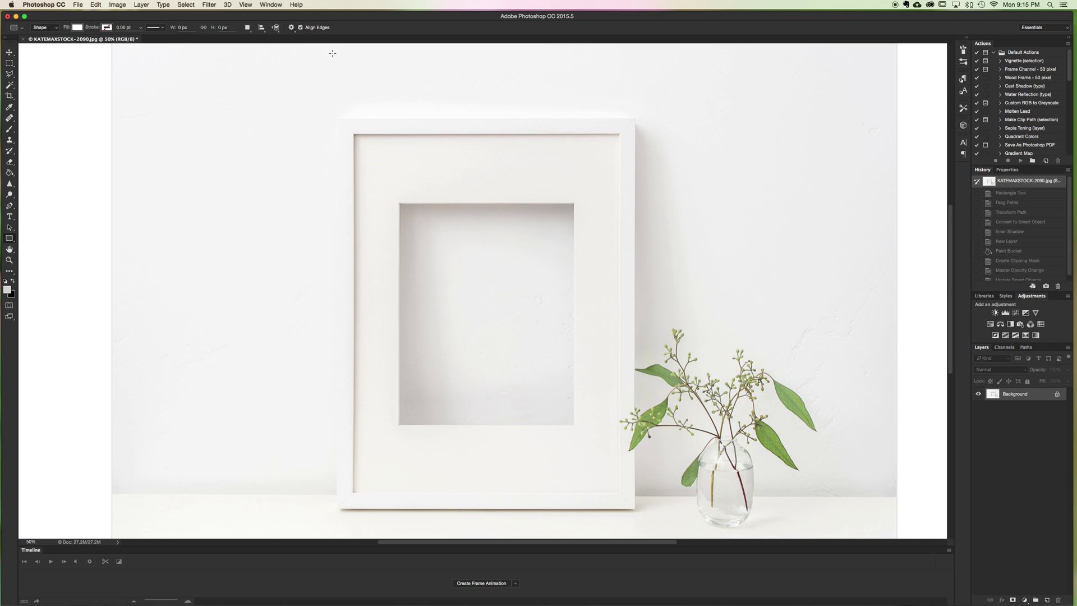
left_click(291, 27)
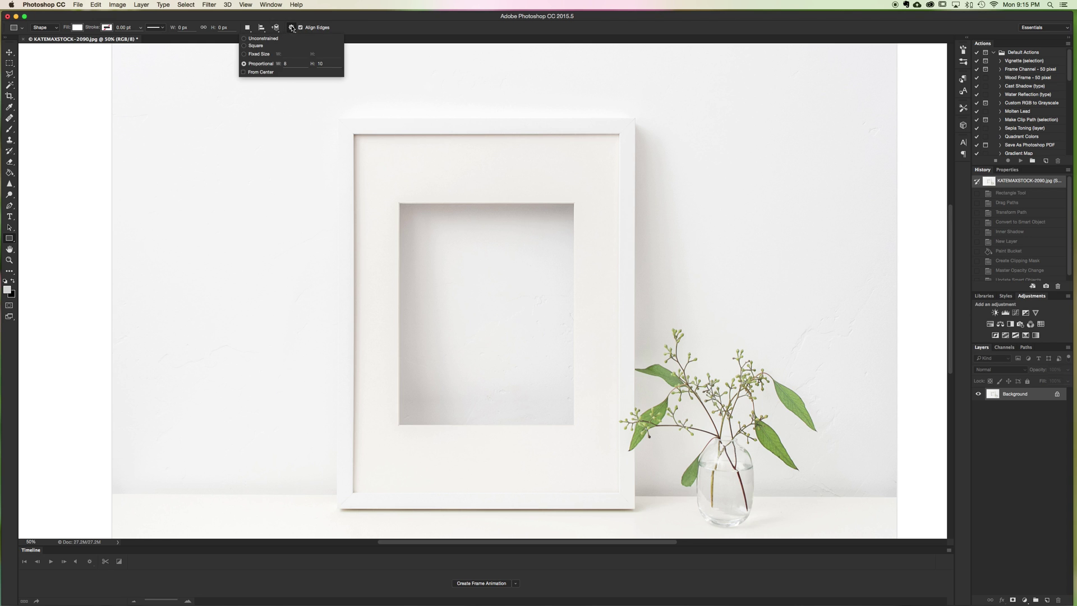
Draw a white 1071 × 1339 px rectangle over the mat opening and move it up slightly.
left_click(382, 170)
left_click(499, 311)
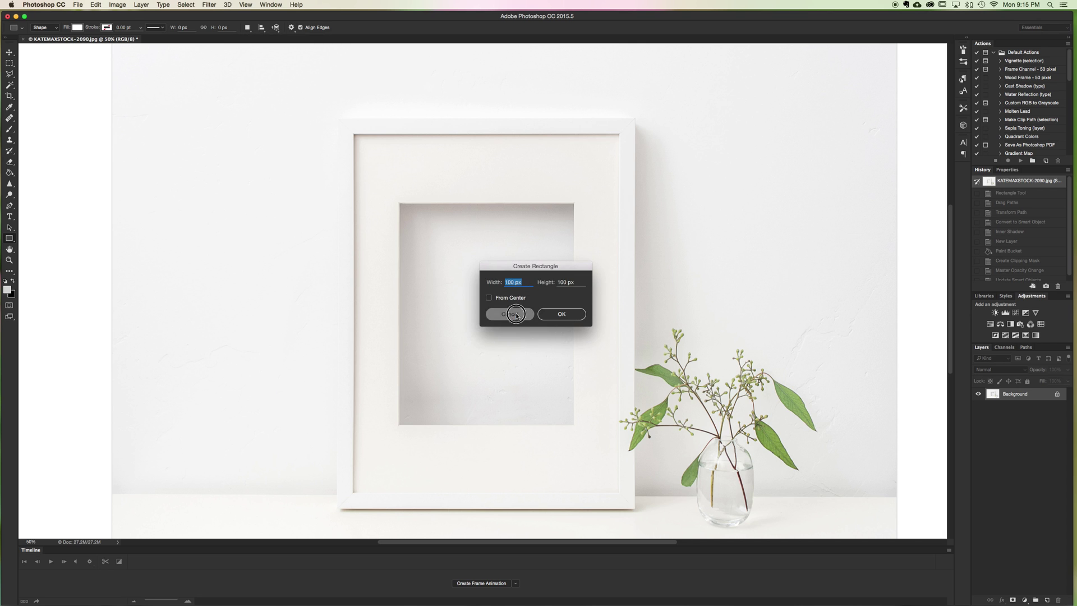
left_click_drag(377, 179, 603, 460)
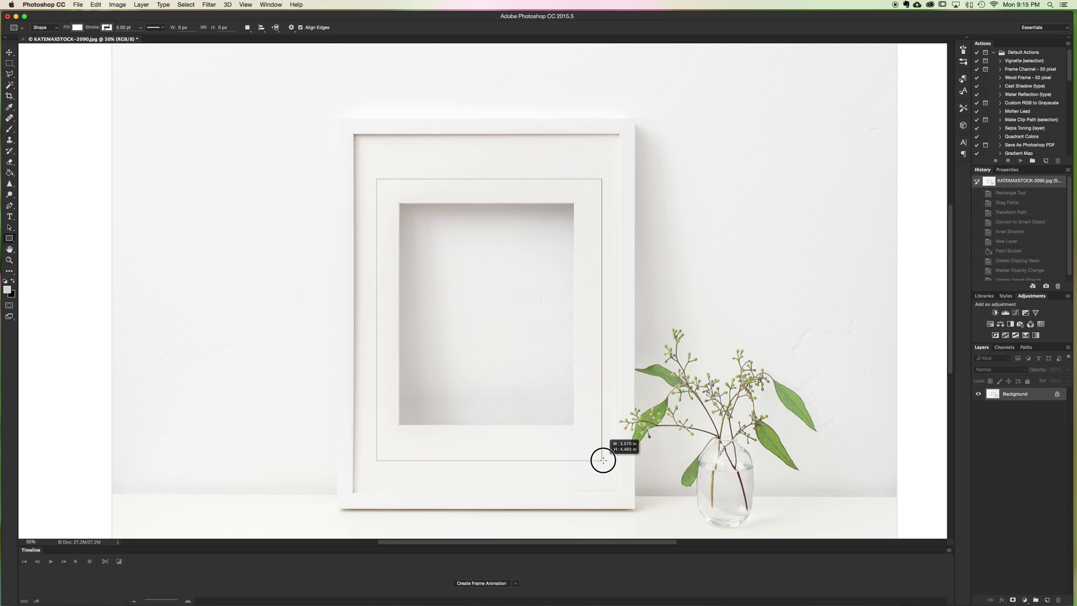
left_click_drag(603, 460, 603, 460)
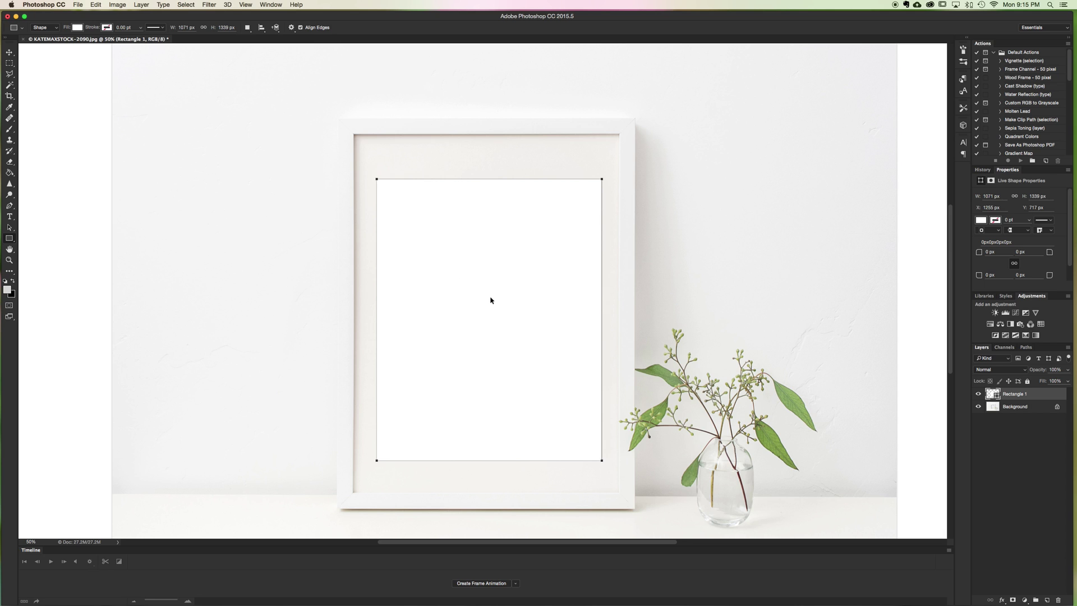
mouse_move(510, 303)
left_mouse_down()
mouse_move(497, 284)
mouse_move(509, 294)
left_mouse_up()
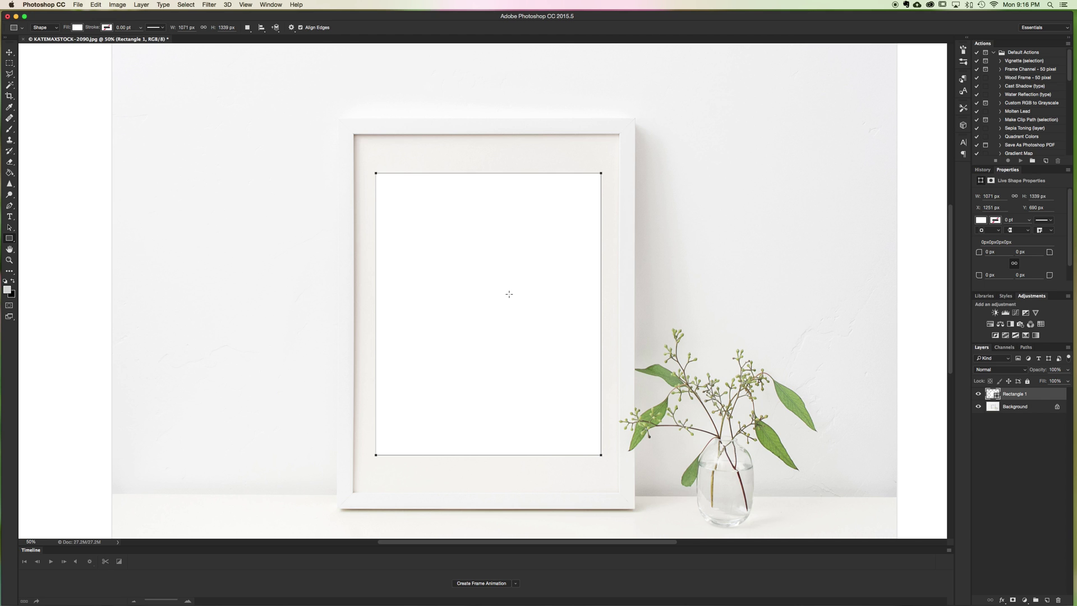
Nudge Rectangle 1 in Free Transform to X 1249 px, Y 698 px and commit.
key("super+t")
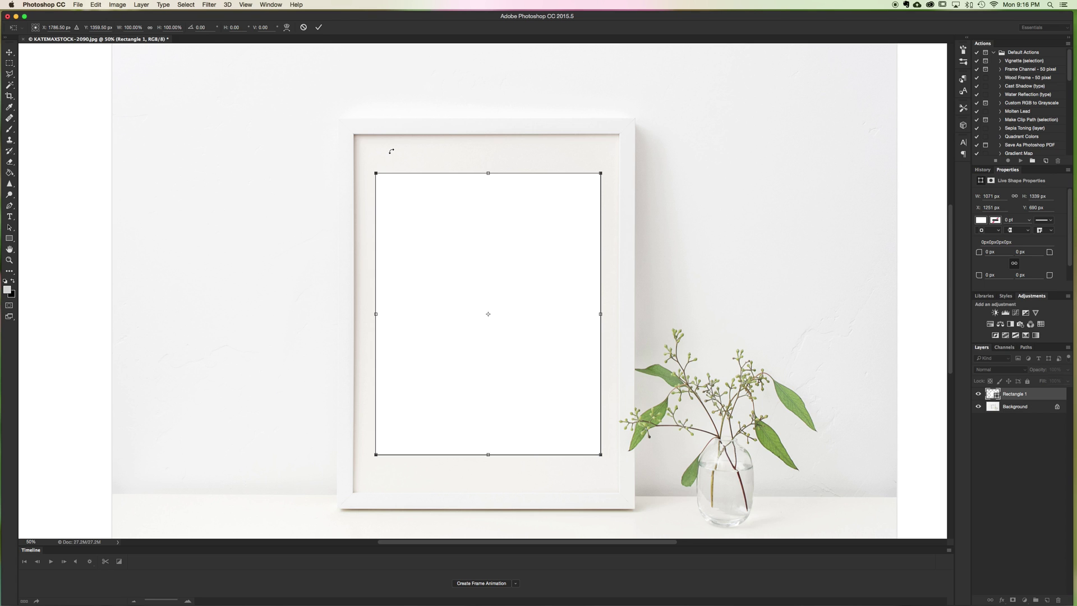
key("Up")
key("Up")
key("Right")
key("Right")
key("Right")
key("Right")
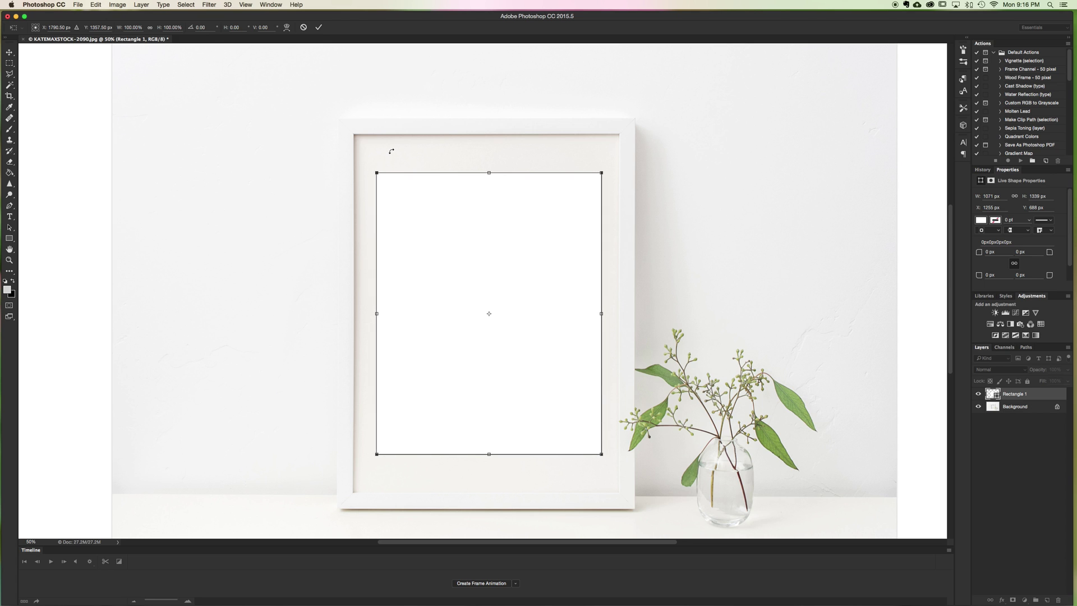
key("Left")
key("Left")
key("Down")
key("Down")
key("Down")
key("Down")
key("Down")
key("Down")
key("Down")
key("Down")
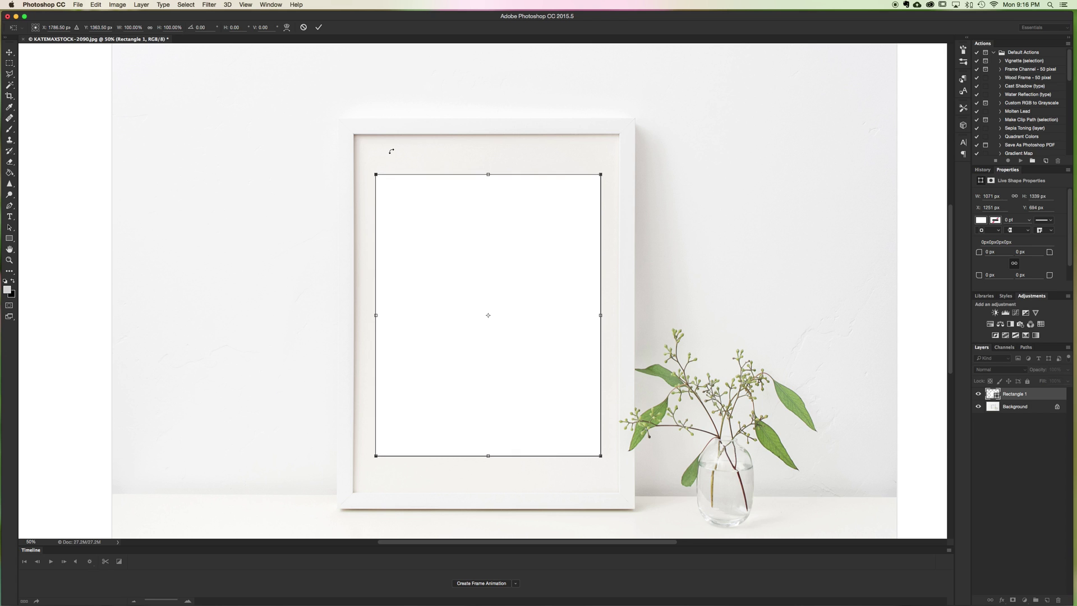
key("Left")
key("Left")
key("Down")
key("Down")
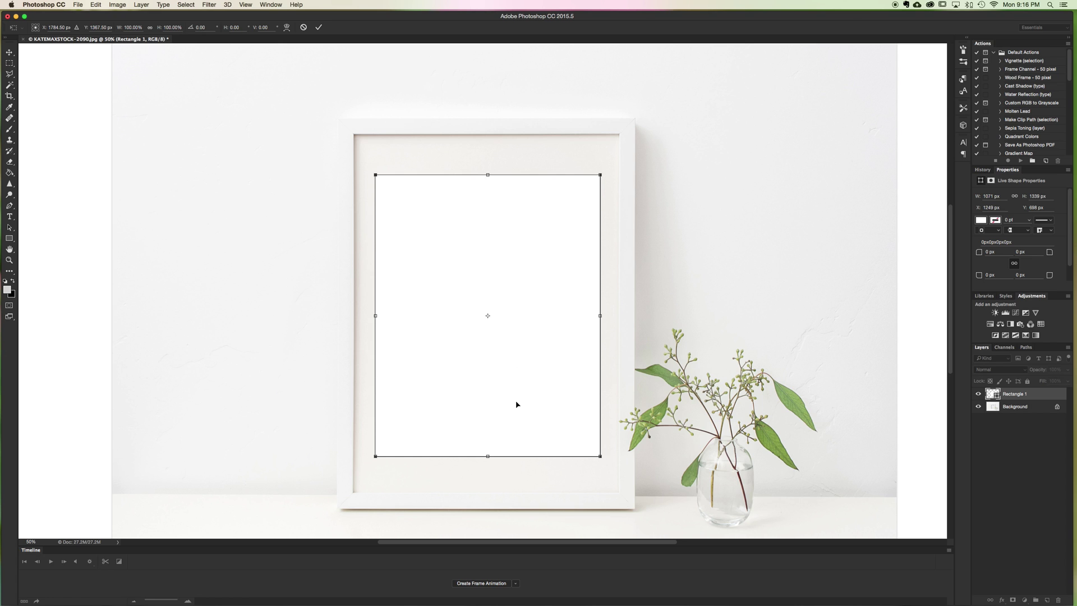
left_click(319, 27)
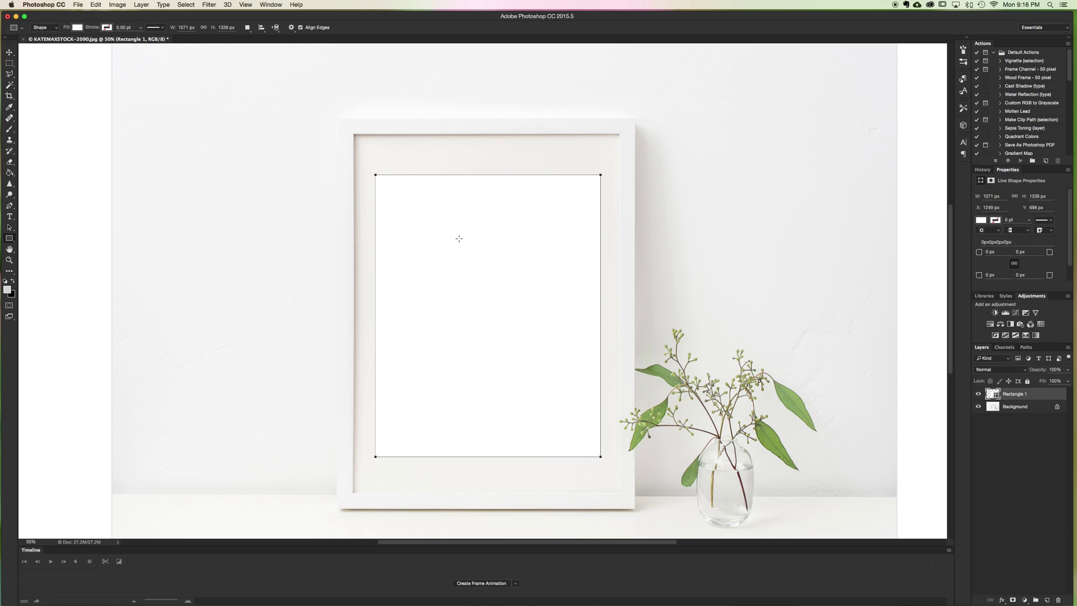
Convert the Rectangle 1 layer into a smart object.
left_click(1040, 395)
right_click(1041, 395)
left_click(1041, 394)
right_click(1045, 395)
left_click(1005, 351)
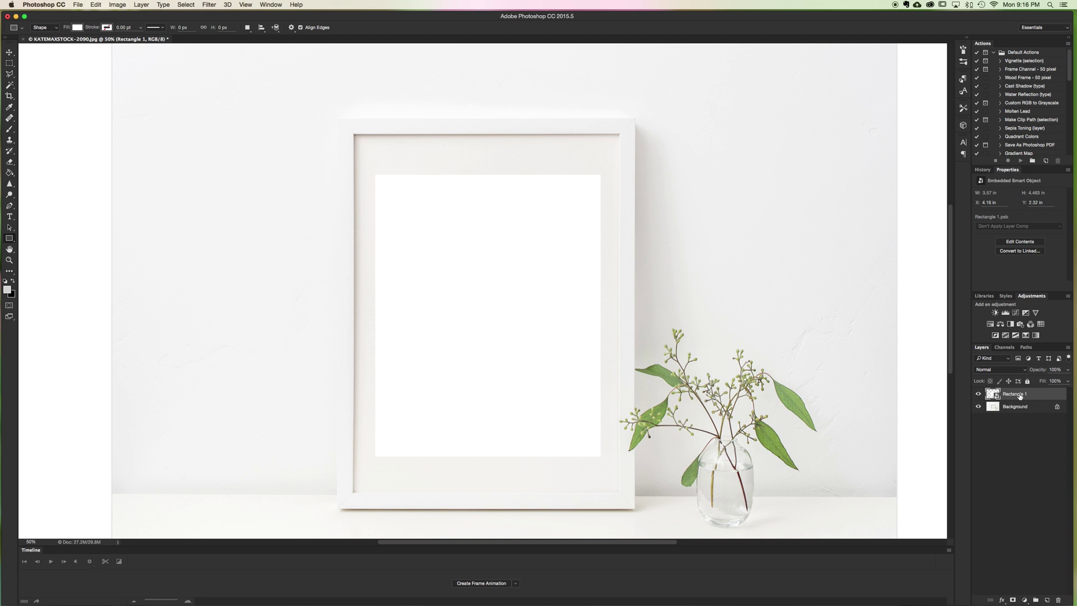
Add an Inner Shadow layer style to Rectangle 1 so the insert looks recessed.
double_click(1045, 397)
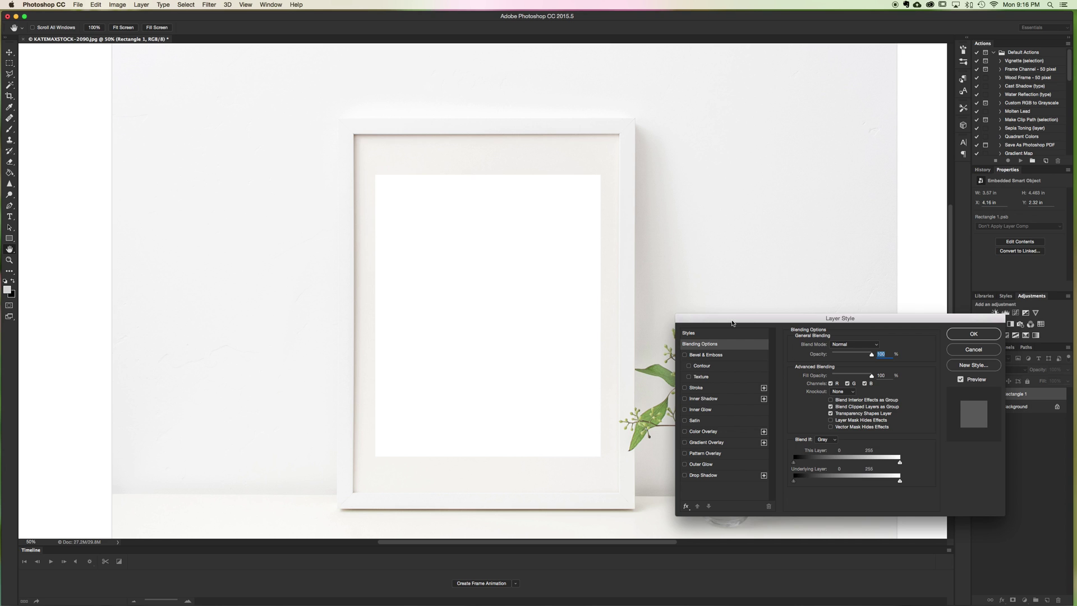
left_click(704, 399)
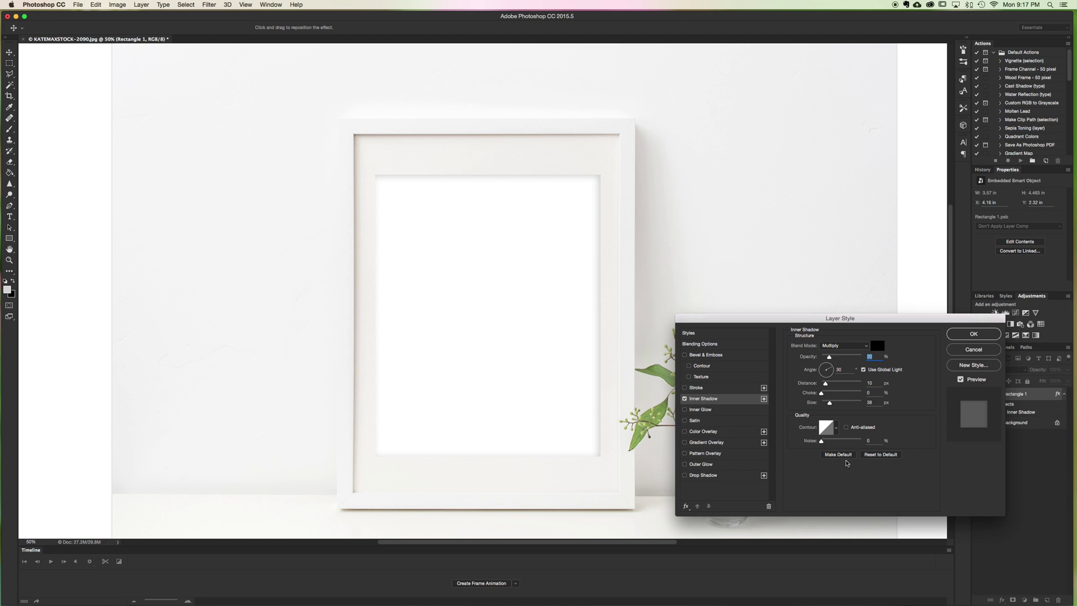
left_click(982, 335)
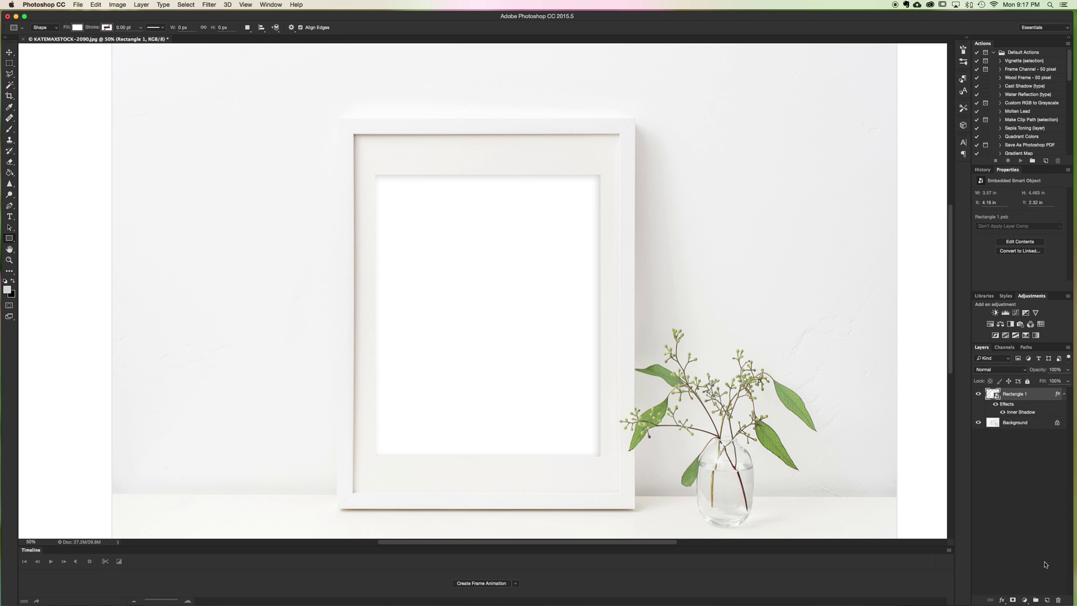
Open Rectangle 13.psb and place the 8x10 YOUR DESIGN HERE file as an embedded image.
double_click(989, 395)
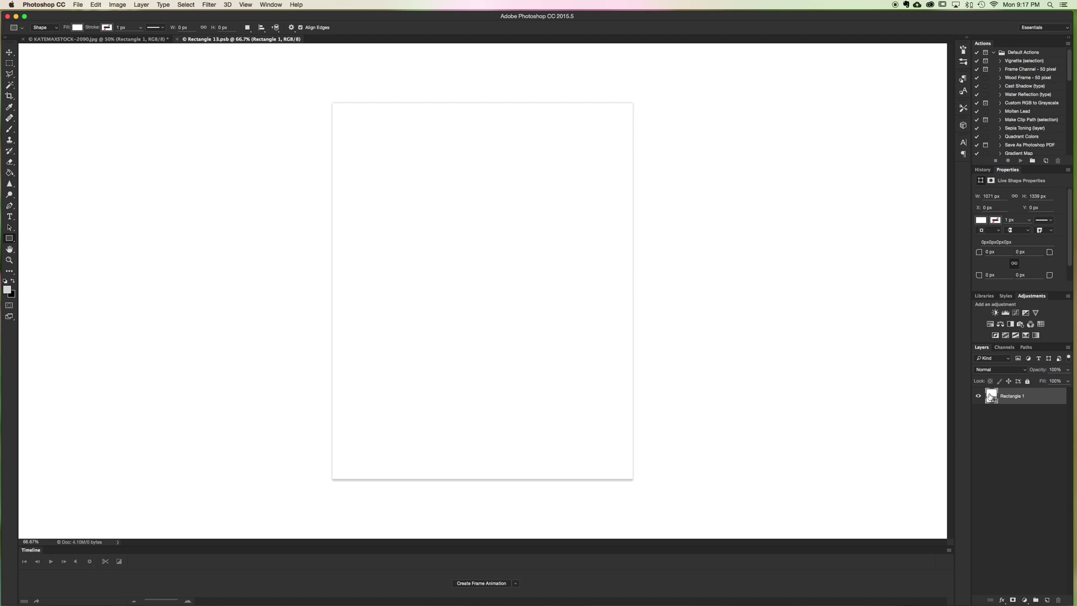
left_click(106, 39)
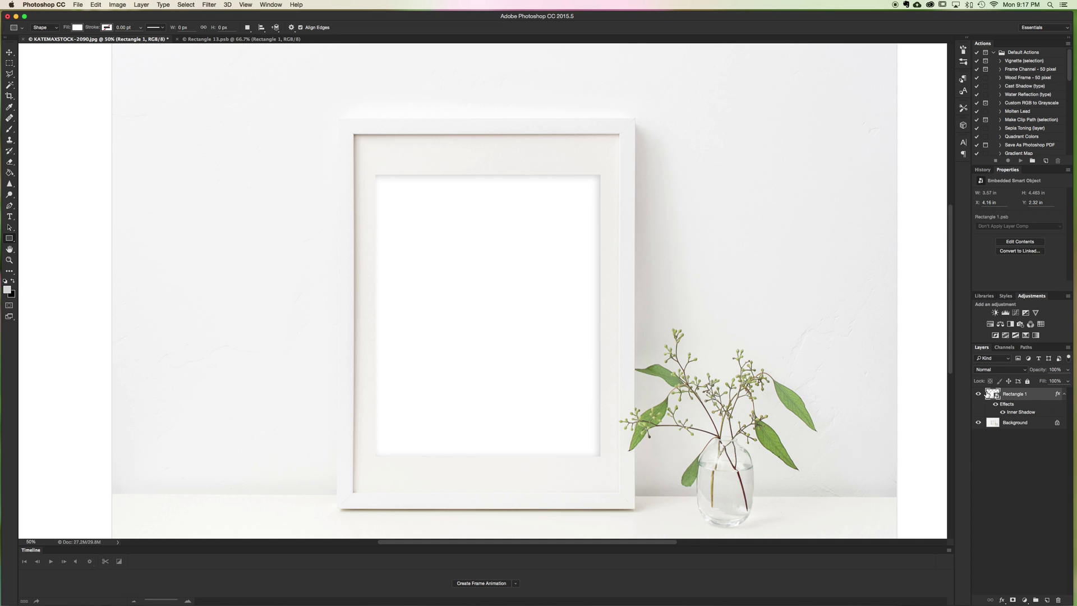
left_click(256, 39)
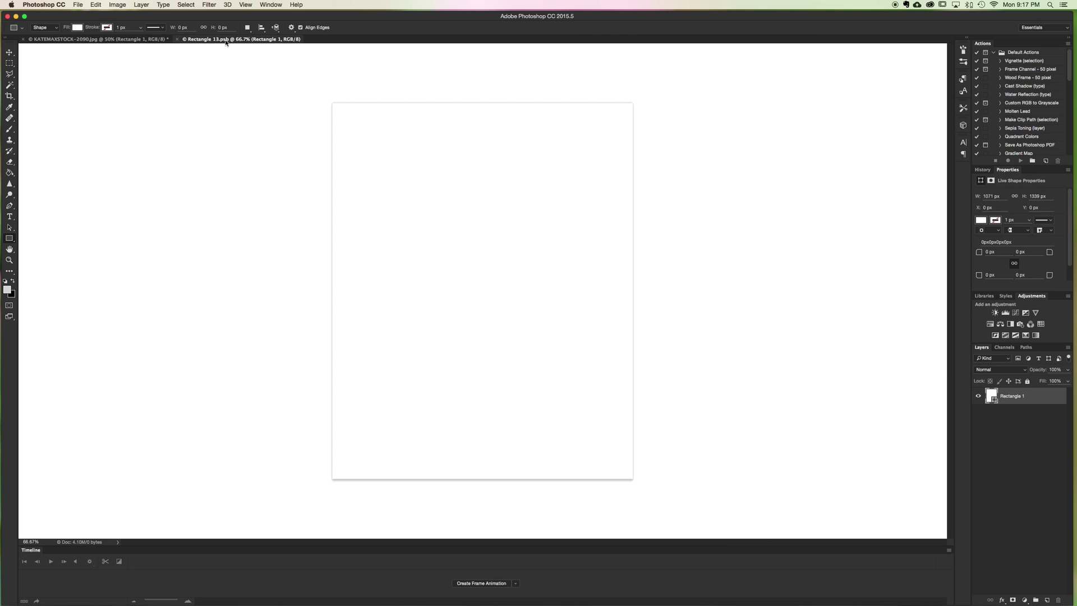
left_click(78, 5)
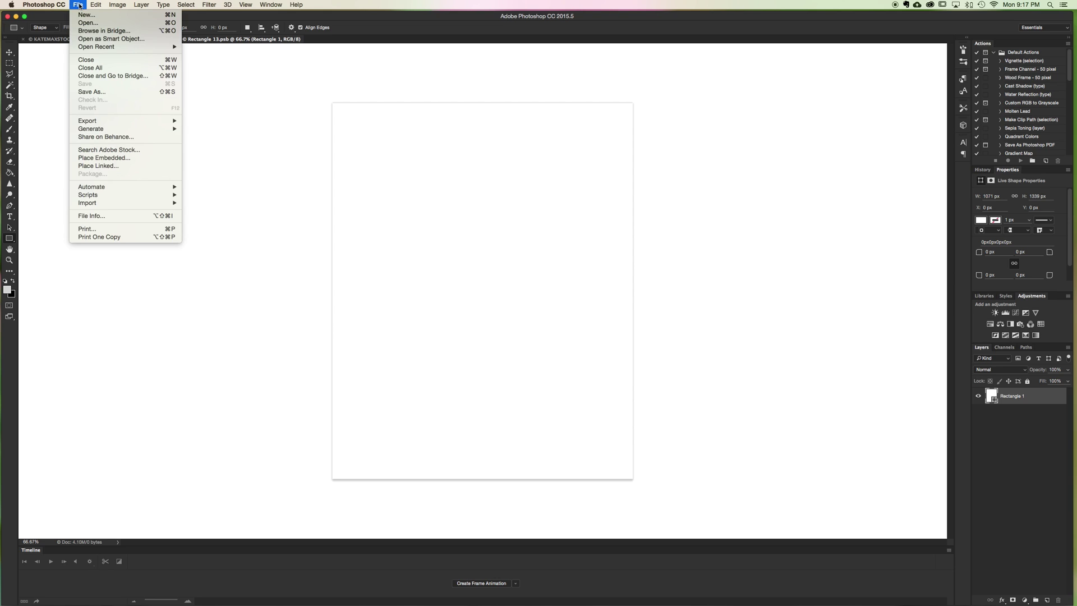
left_click(120, 158)
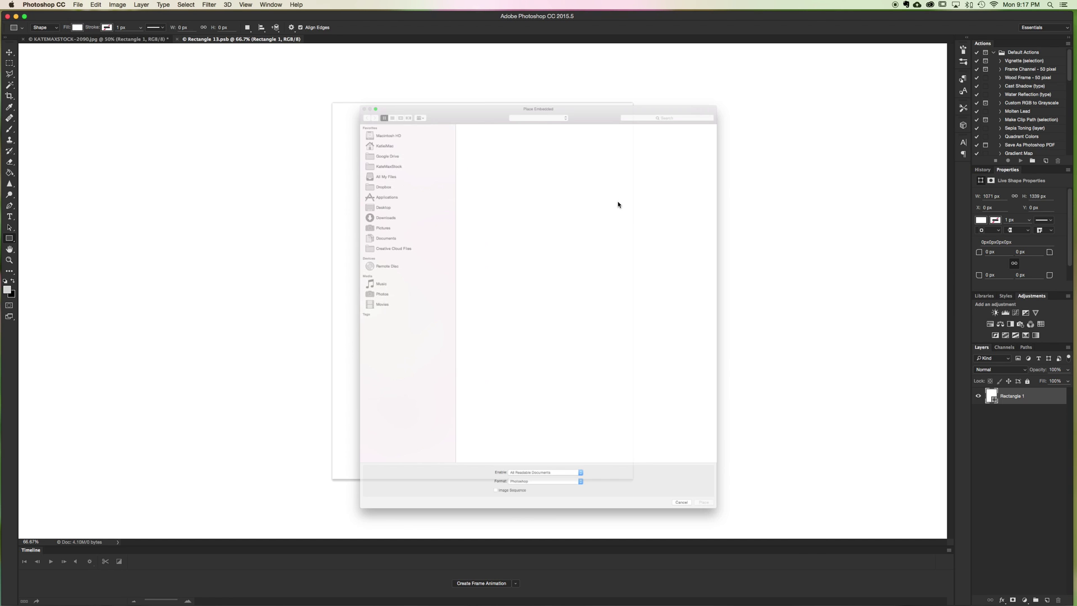
double_click(456, 52)
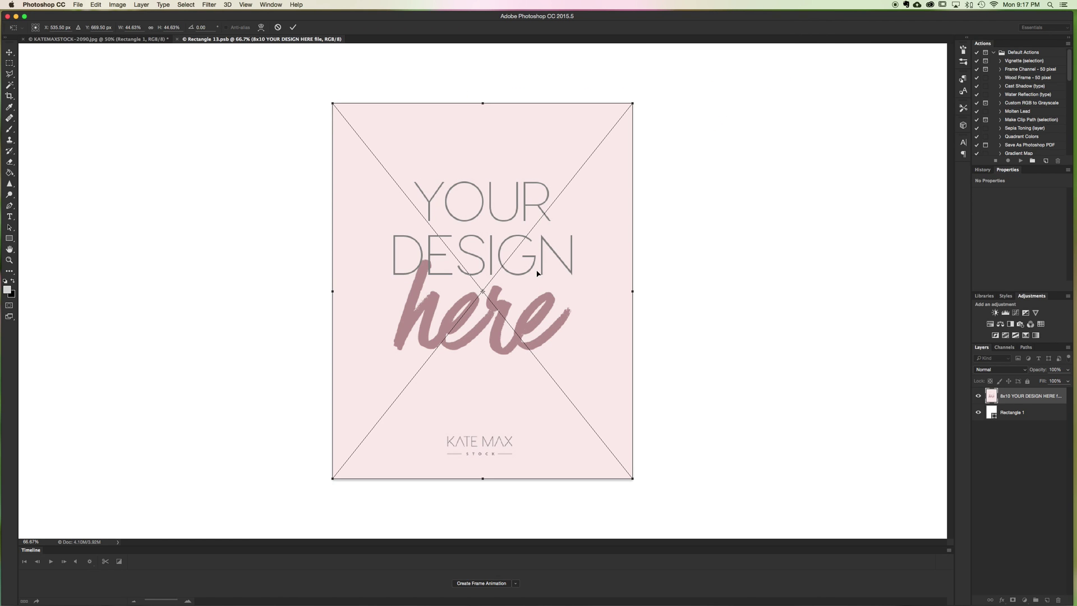
Scale the placed YOUR DESIGN HERE artwork to fit the rectangle canvas.
key("Return")
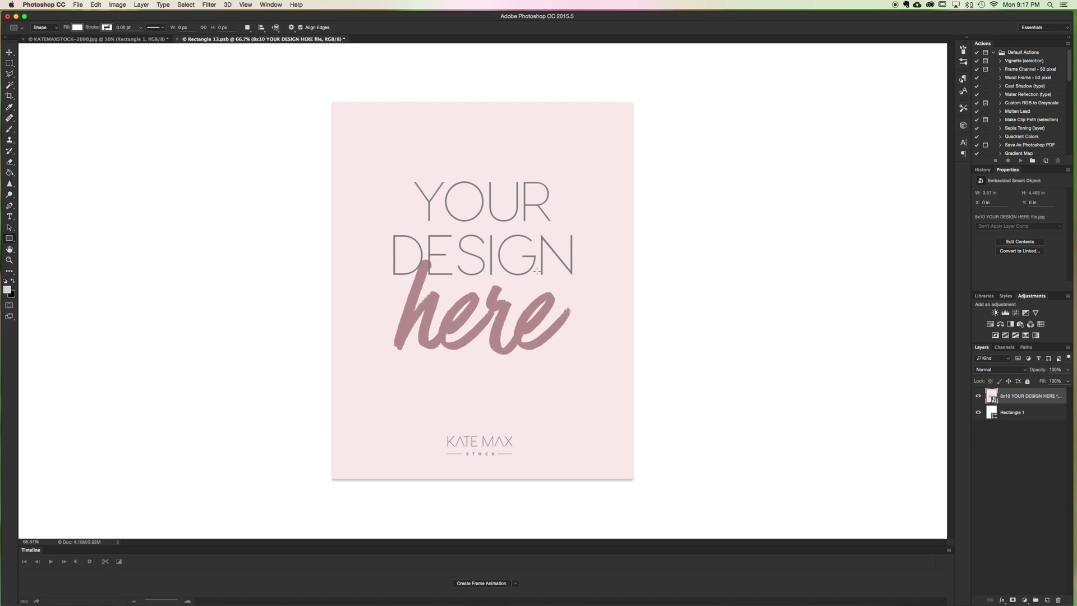
key("super+t")
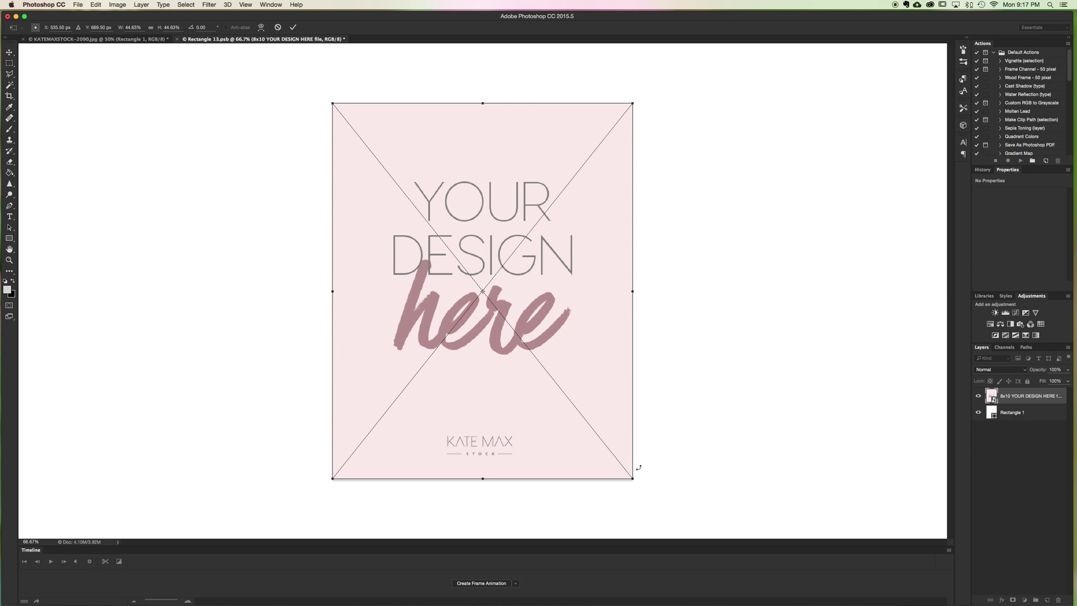
left_click_drag(632, 478, 614, 433)
left_click_drag(636, 483, 633, 478)
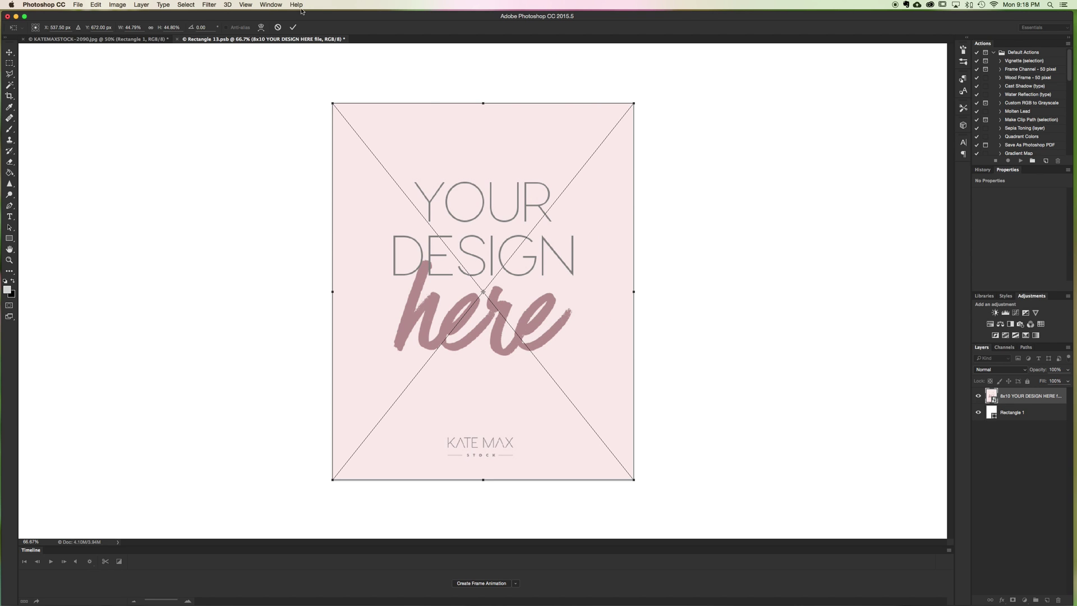
left_click(293, 27)
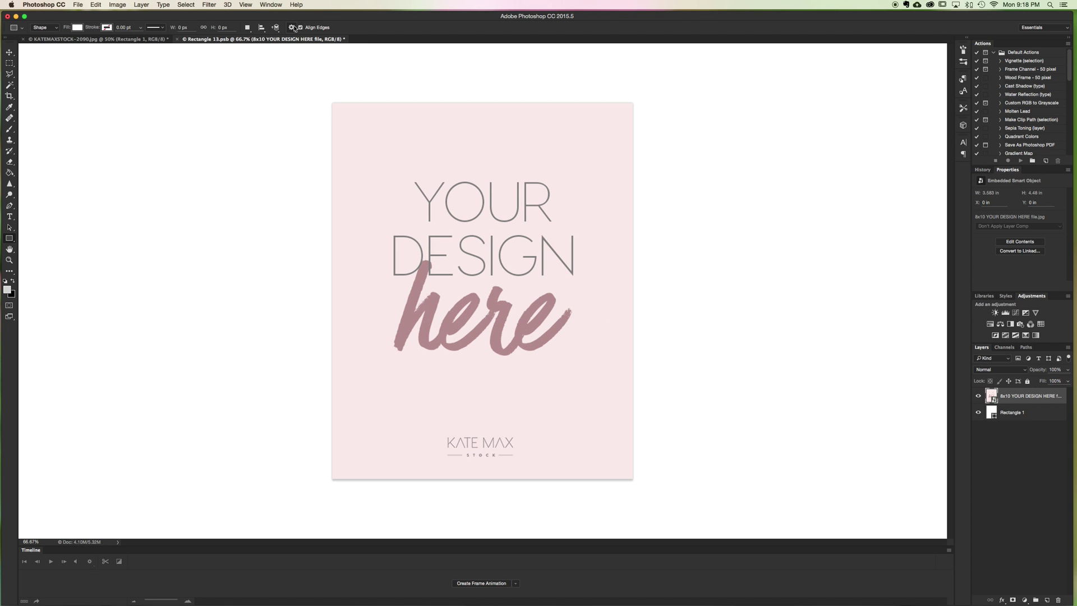
Save the smart object and return to the KATEMAXSTOCK-2090.jpg mockup.
left_click(78, 5)
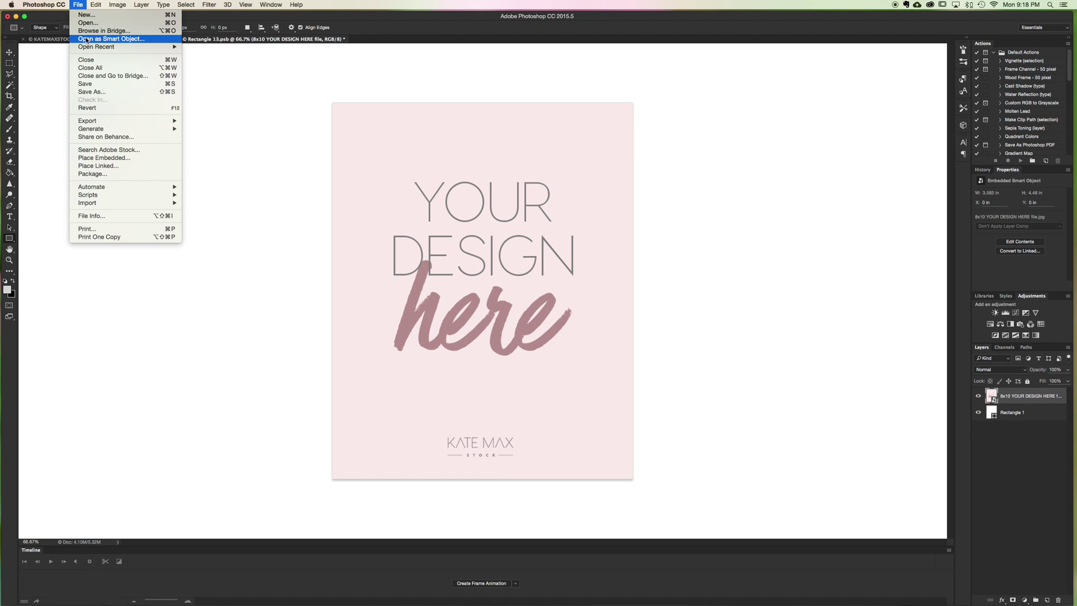
left_click(103, 85)
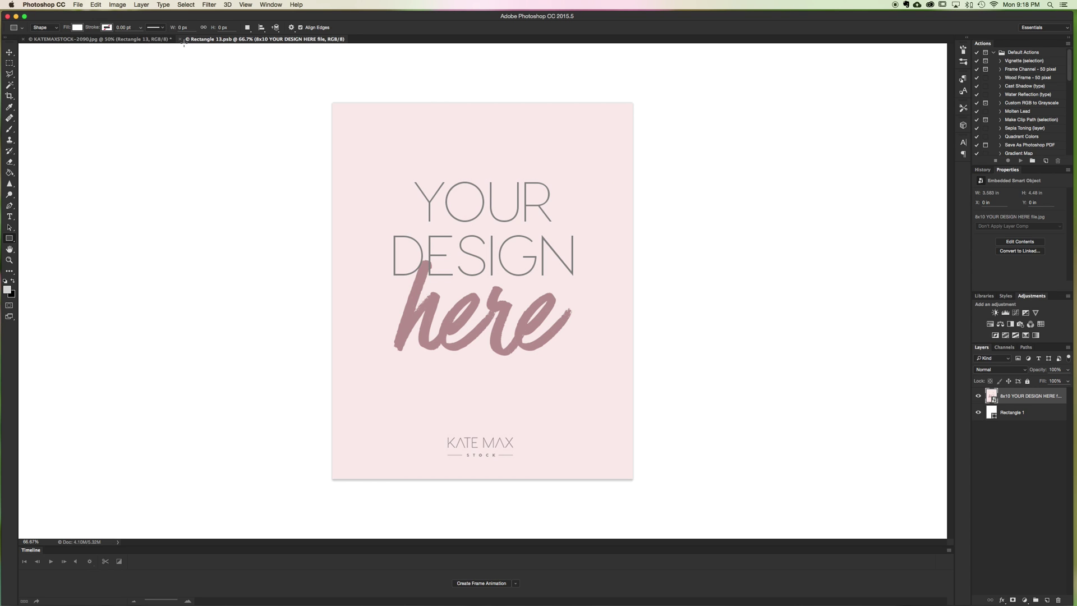
left_click(145, 39)
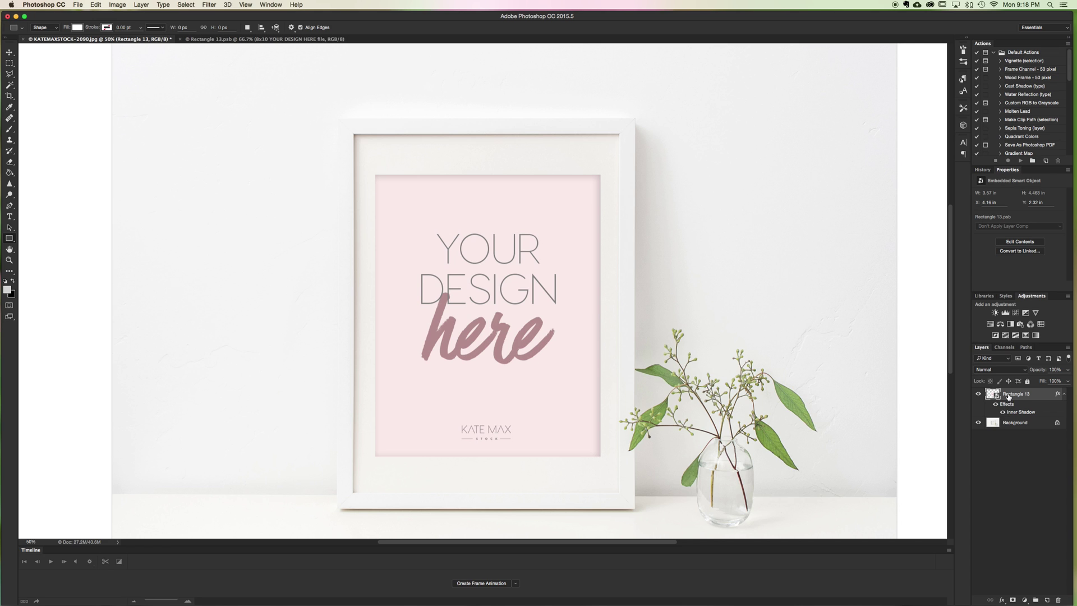
Add a new Layer 1 filled with a light grey sampled from the photo.
left_click(1045, 600)
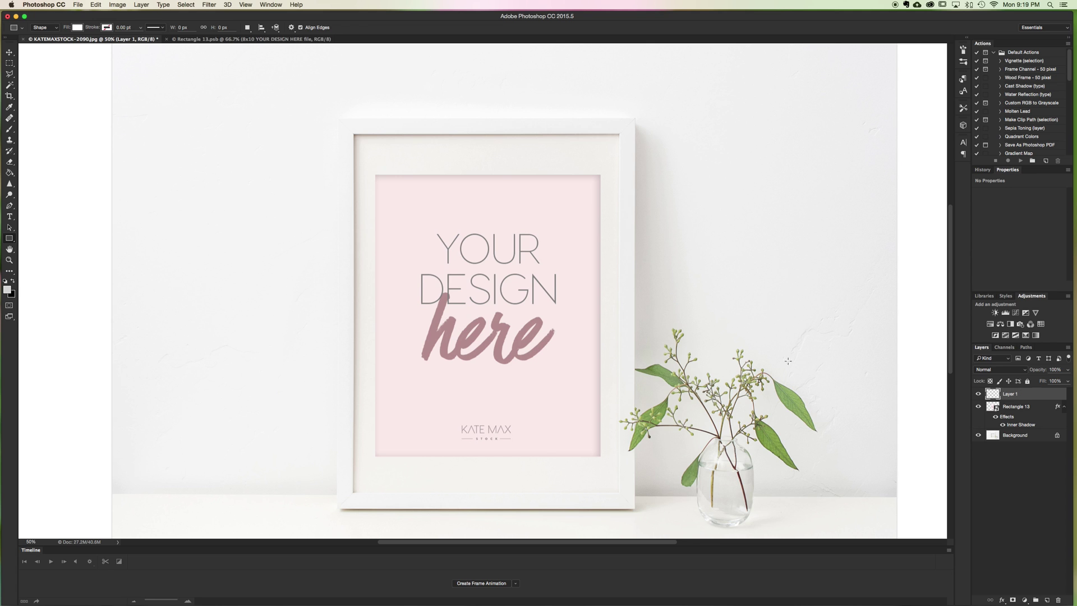
left_click(10, 175)
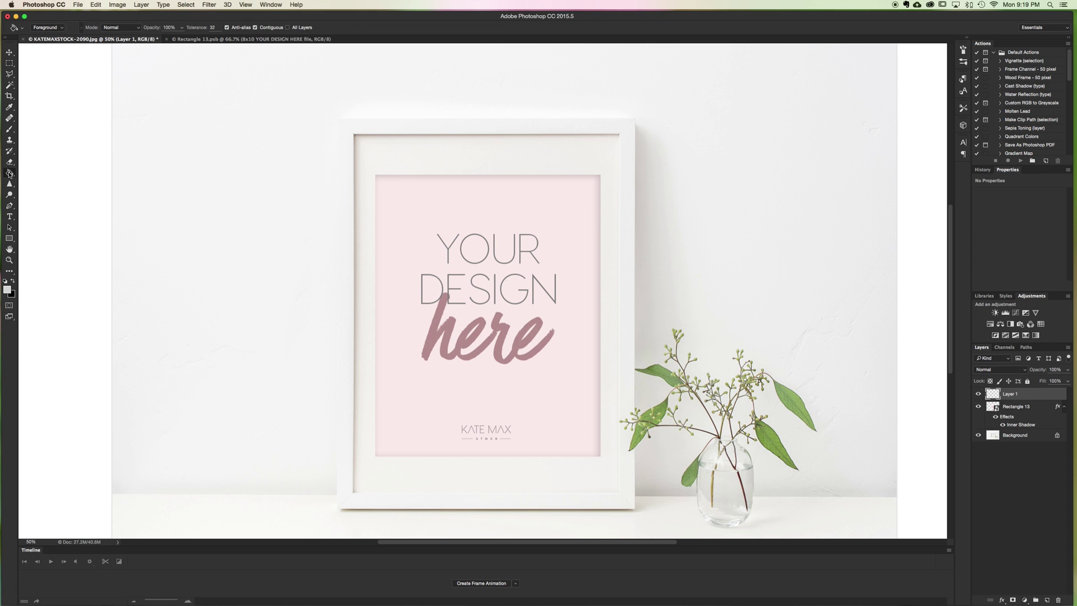
left_click(8, 287)
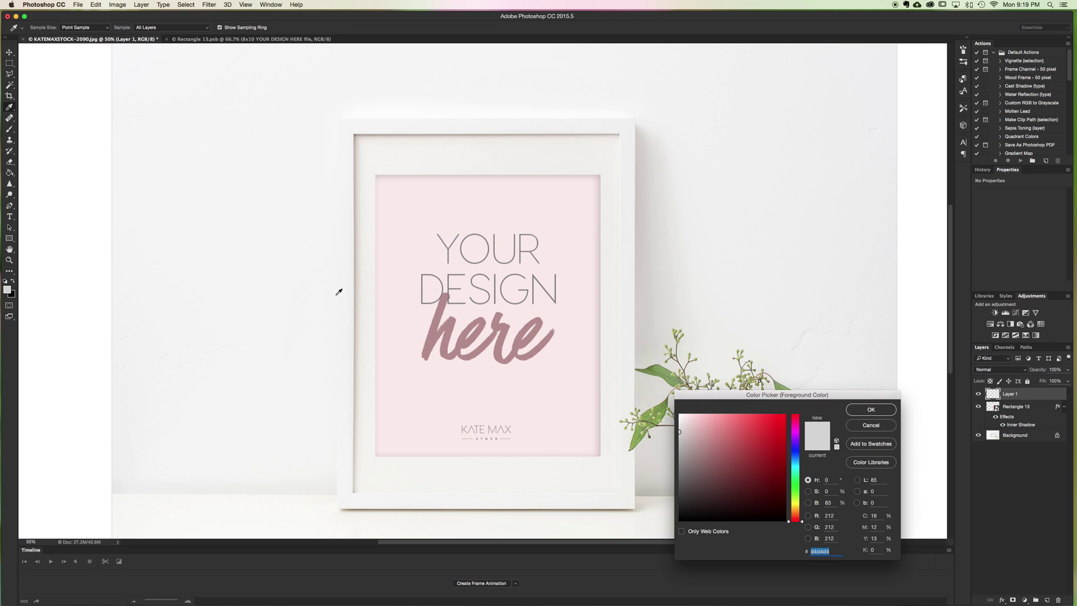
left_click(668, 436)
mouse_move(669, 437)
left_mouse_down()
mouse_move(668, 456)
mouse_move(662, 428)
left_mouse_up()
left_click(866, 413)
left_click(457, 216)
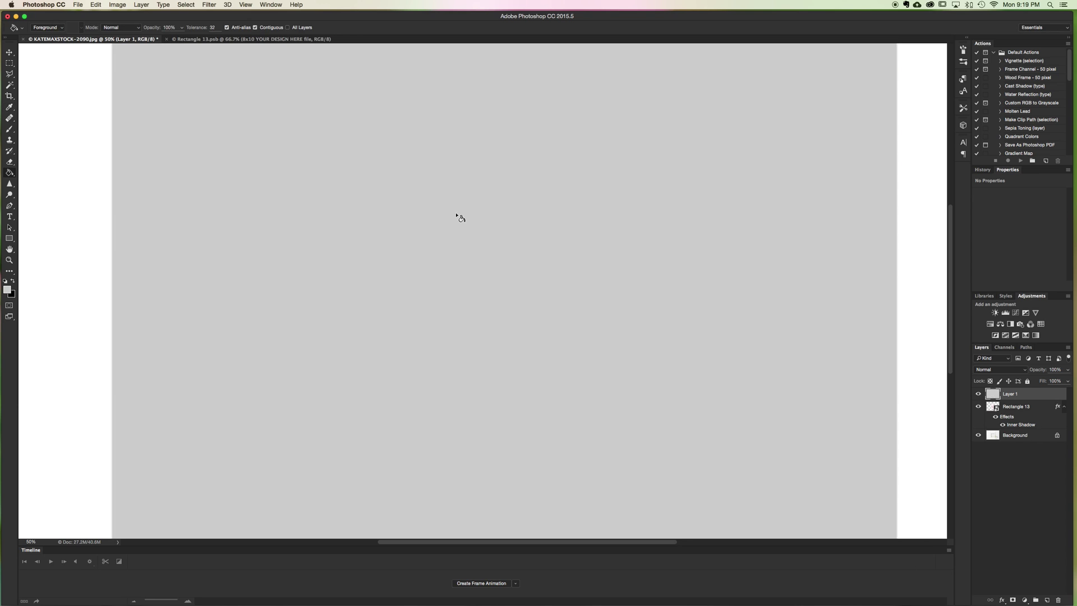
Clip Layer 1 to the Rectangle 13 design layer.
right_click(1035, 396)
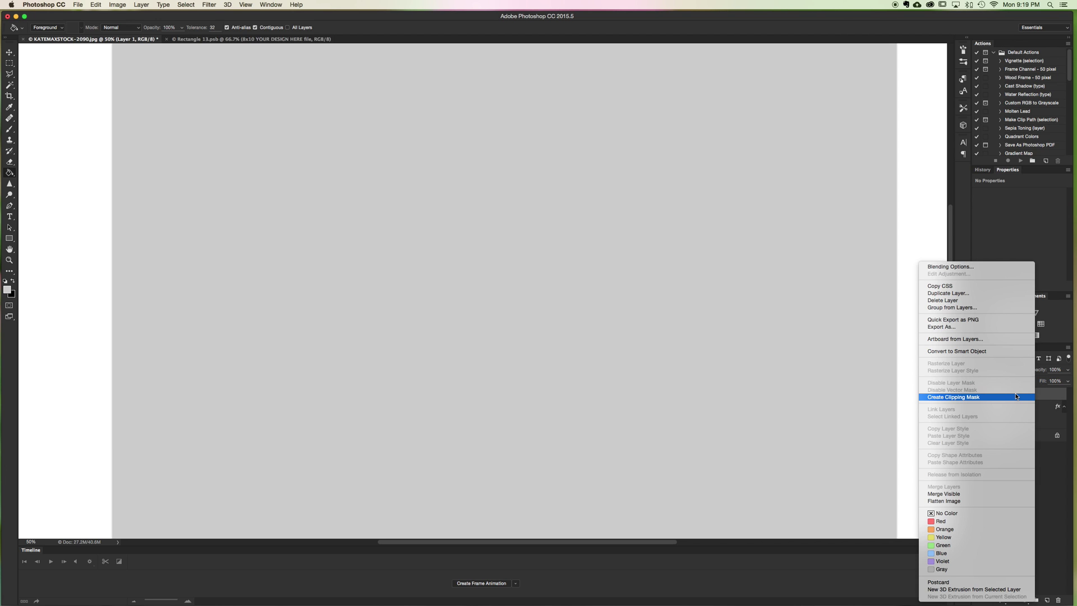
left_click(1055, 397)
right_click(1043, 395)
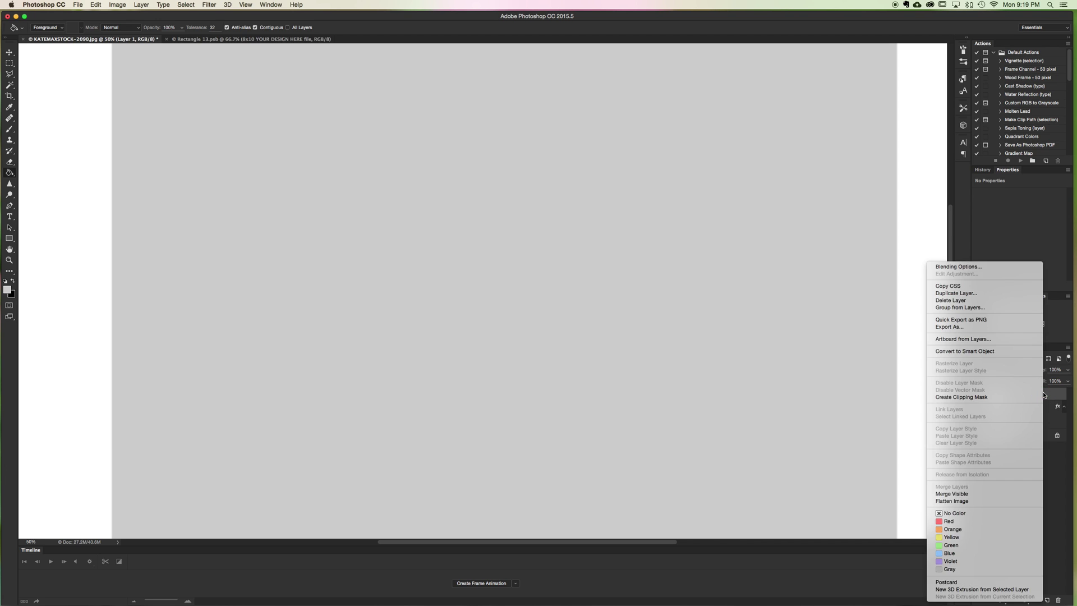
left_click(1016, 397)
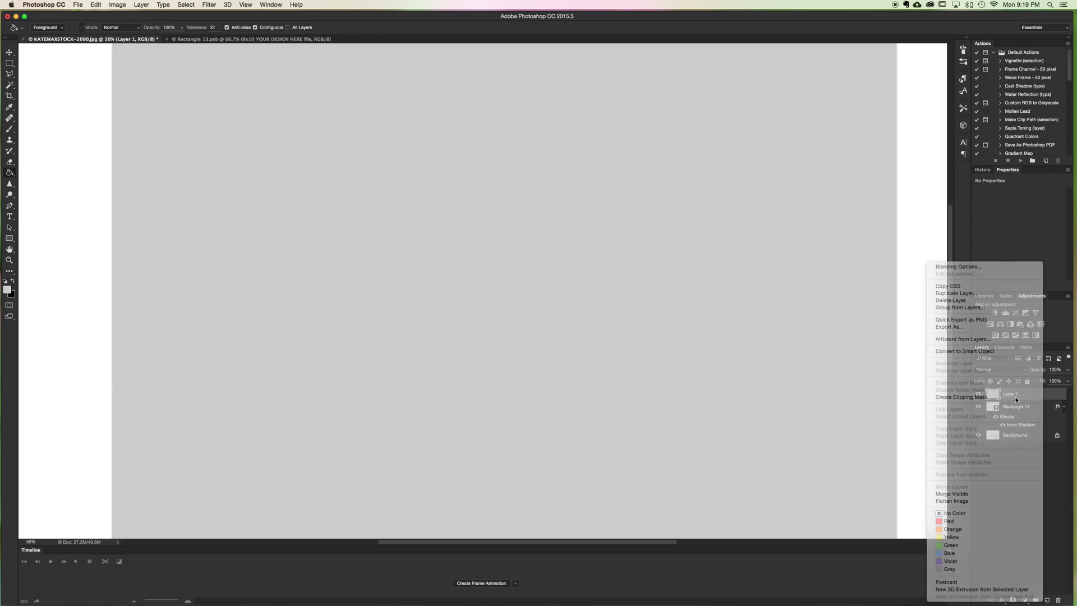
Set Layer 1's opacity to 10% and toggle its visibility to compare.
left_click(1055, 370)
type("10")
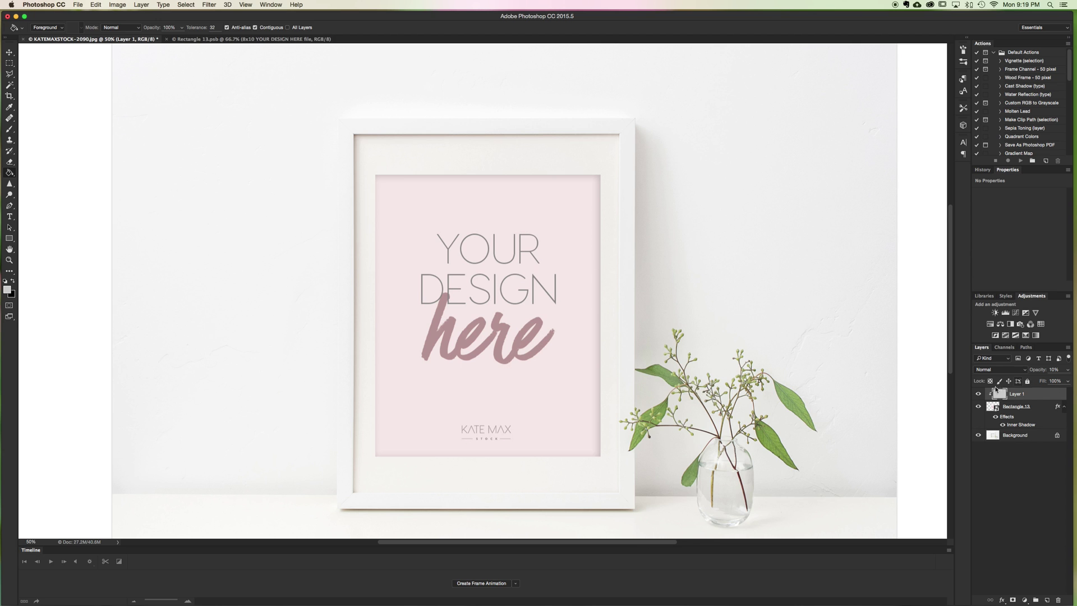
left_click(978, 394)
left_click(979, 395)
left_click(979, 395)
left_click(978, 394)
left_click(979, 394)
left_click(978, 394)
Re-enter 10% opacity for Layer 1 after briefly raising it to 100%.
left_click(1067, 370)
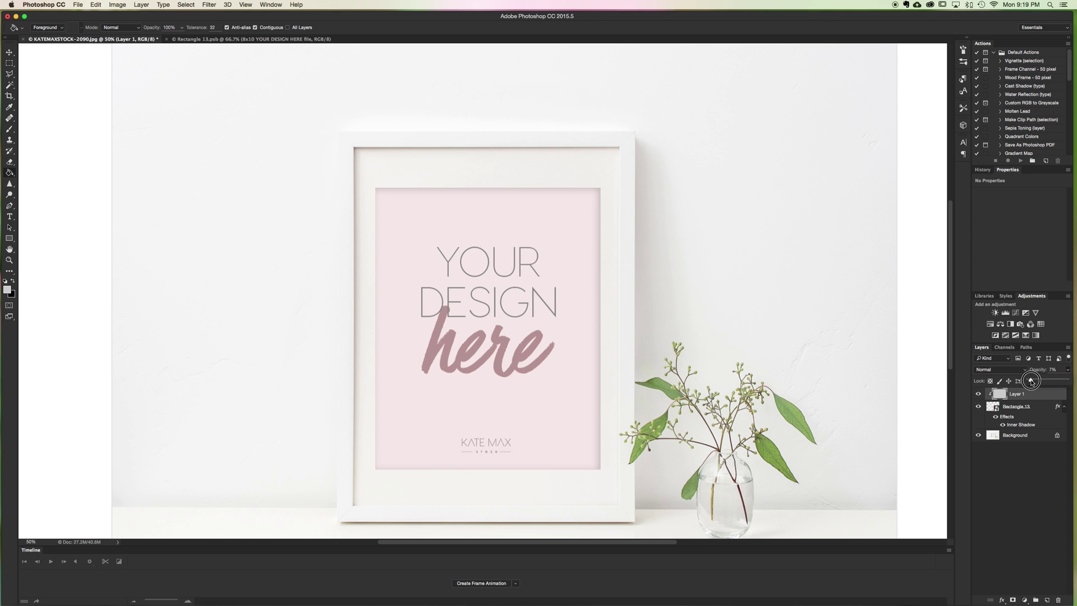
mouse_move(1033, 380)
left_mouse_down()
mouse_move(1072, 379)
mouse_move(993, 382)
mouse_move(1029, 381)
left_mouse_up()
type("10")
scroll(381, 184, "up", 3)
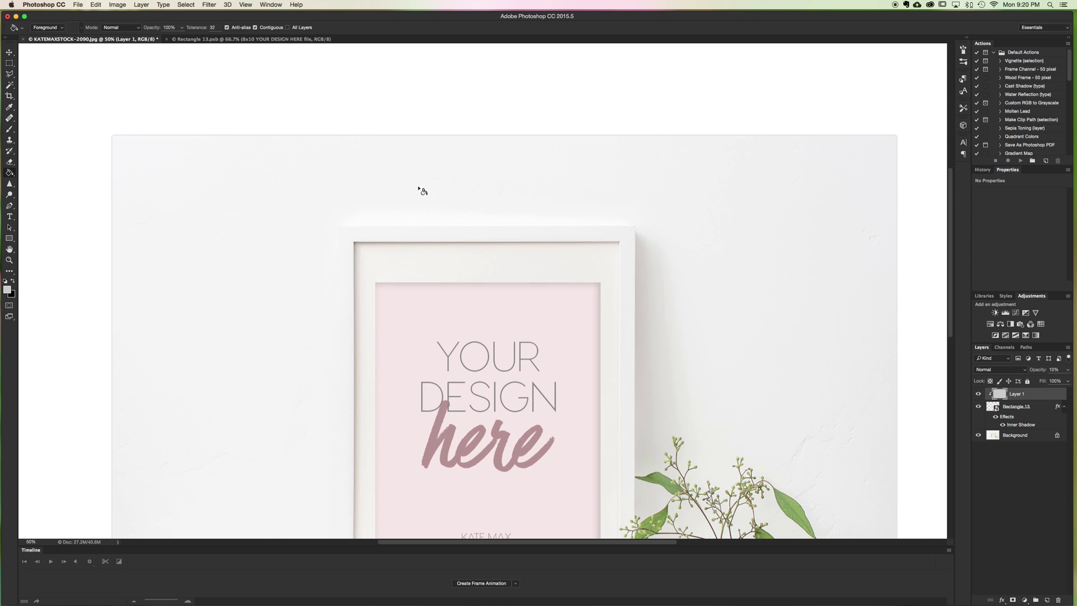
scroll(421, 190, "down", 5)
scroll(420, 189, "up", 3)
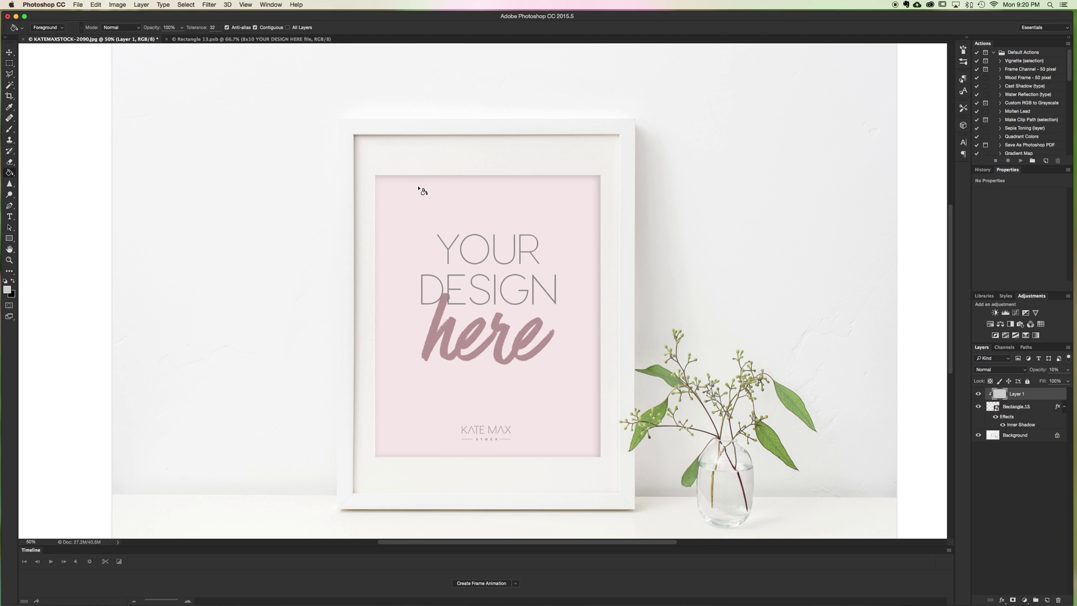